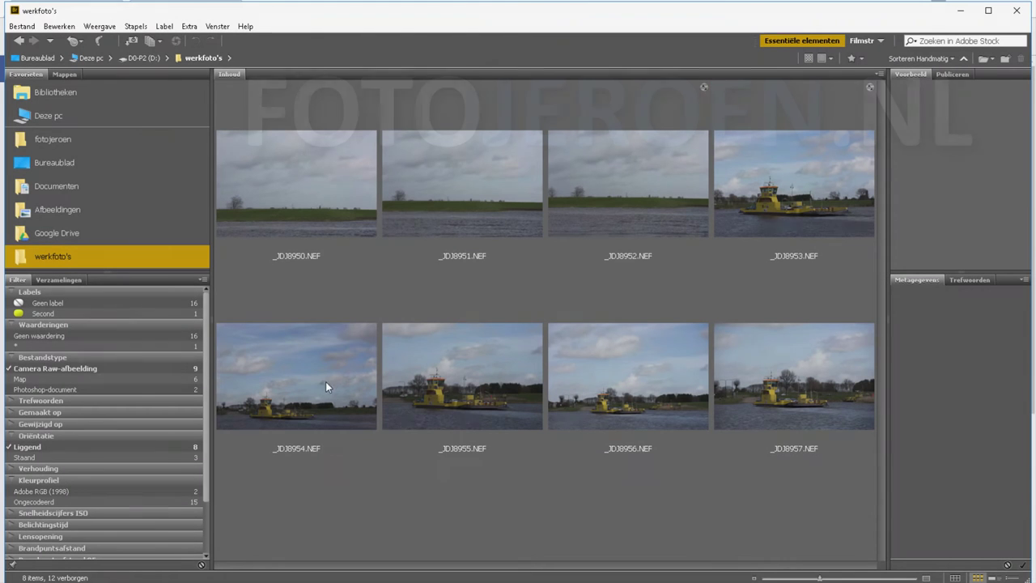
Open _JDJ8954.NEF from Bridge in Camera Raw with the 'Openen in Camera Raw...' command.
{"action": "left_click", "coordinate": [322, 380]}
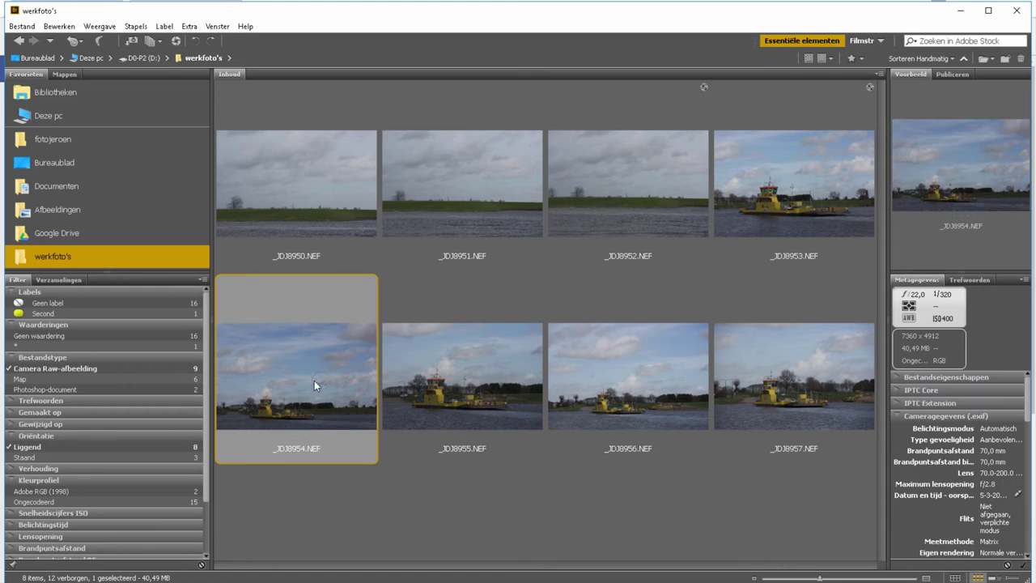
{"action": "right_click", "coordinate": [320, 379]}
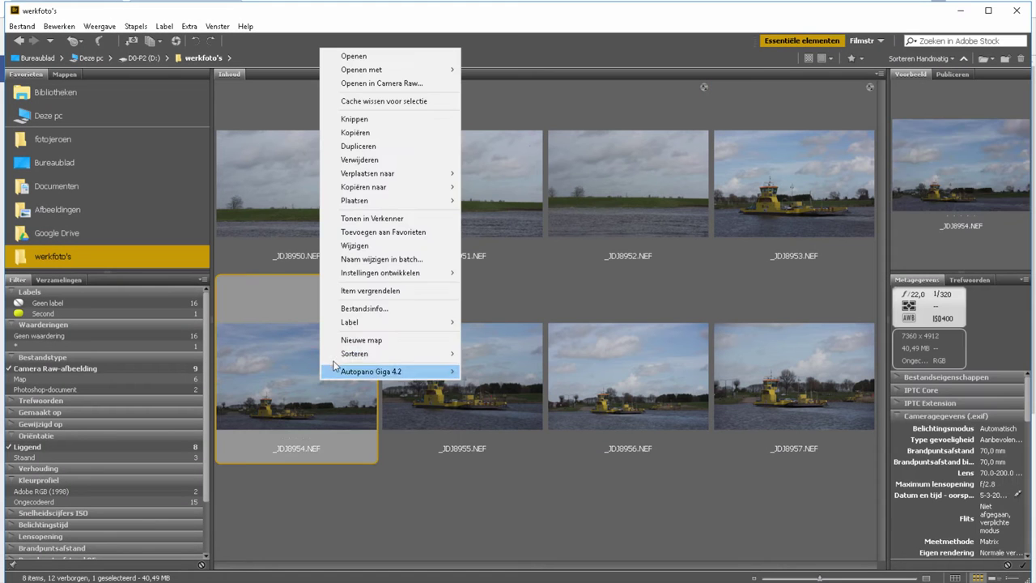
{"action": "left_click", "coordinate": [408, 84]}
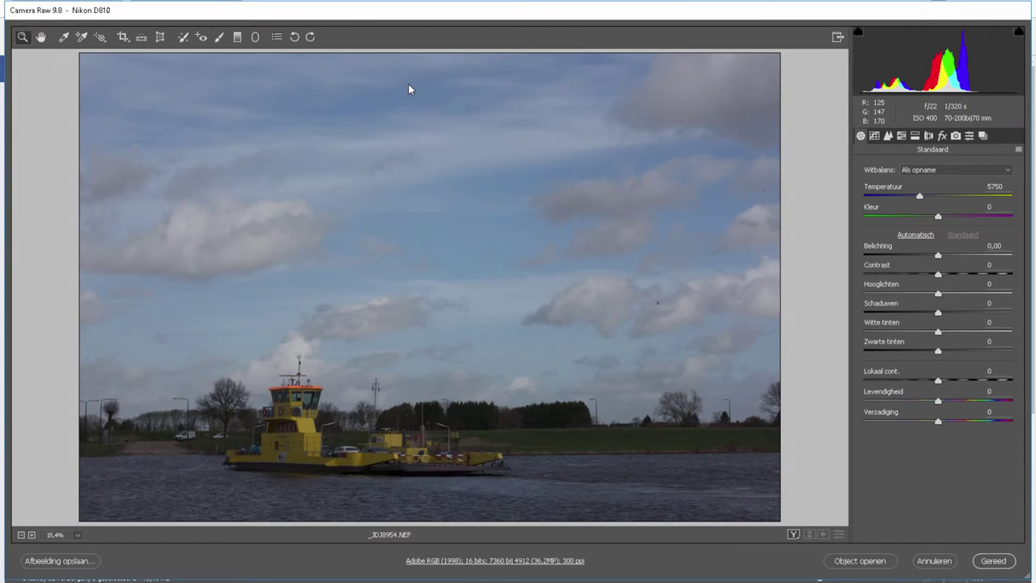
Zoom the preview into the cloudy sky to 35.1% to look for dust spots.
{"action": "left_click_drag", "start_coordinate": [549, 236], "coordinate": [840, 442]}
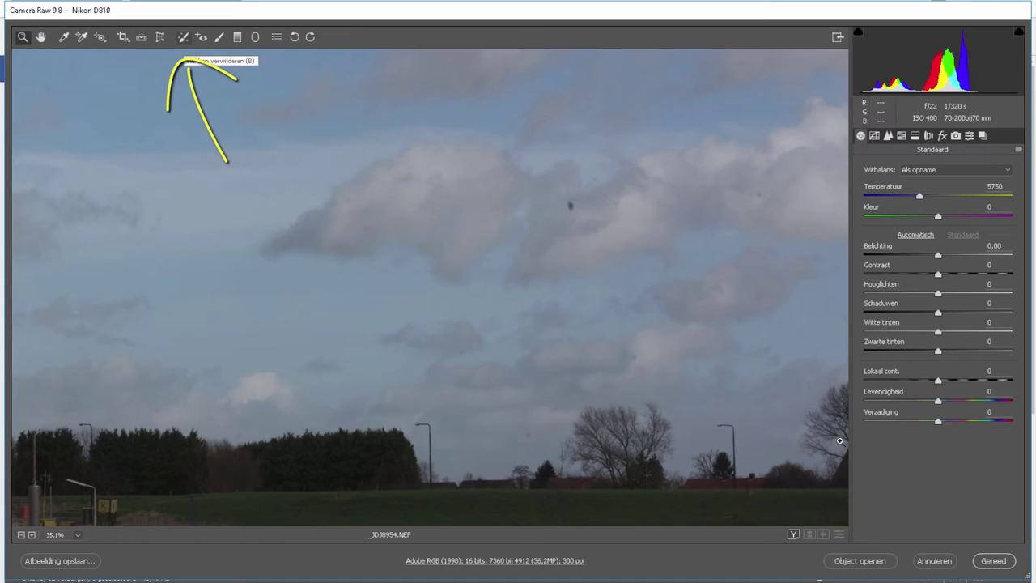
Choose Spot Removal and set the brush to Grootte 6 with Doezelaar 45.
{"action": "left_click", "coordinate": [183, 36]}
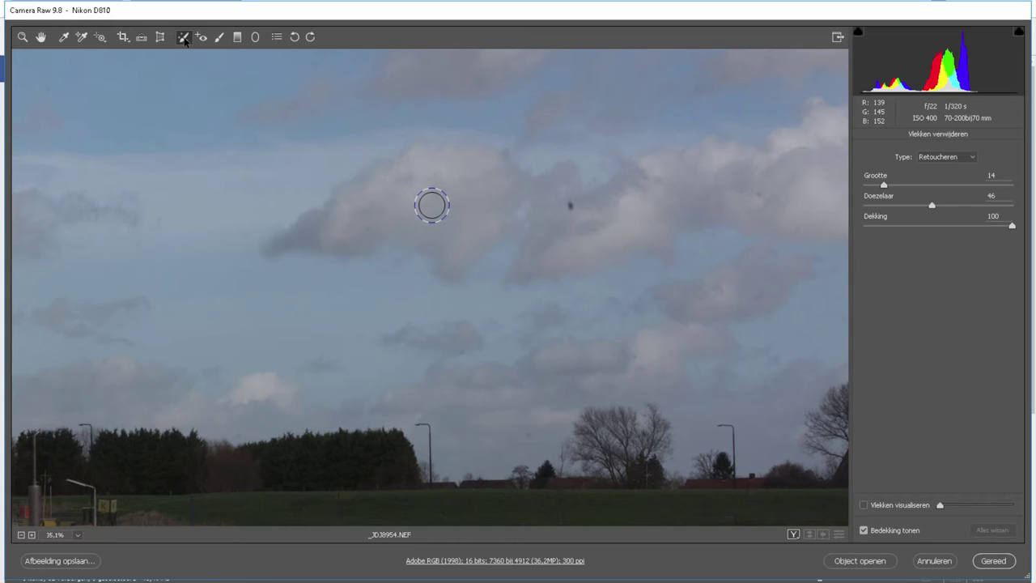
{"action": "left_click_drag", "start_coordinate": [428, 205], "coordinate": [472, 206]}
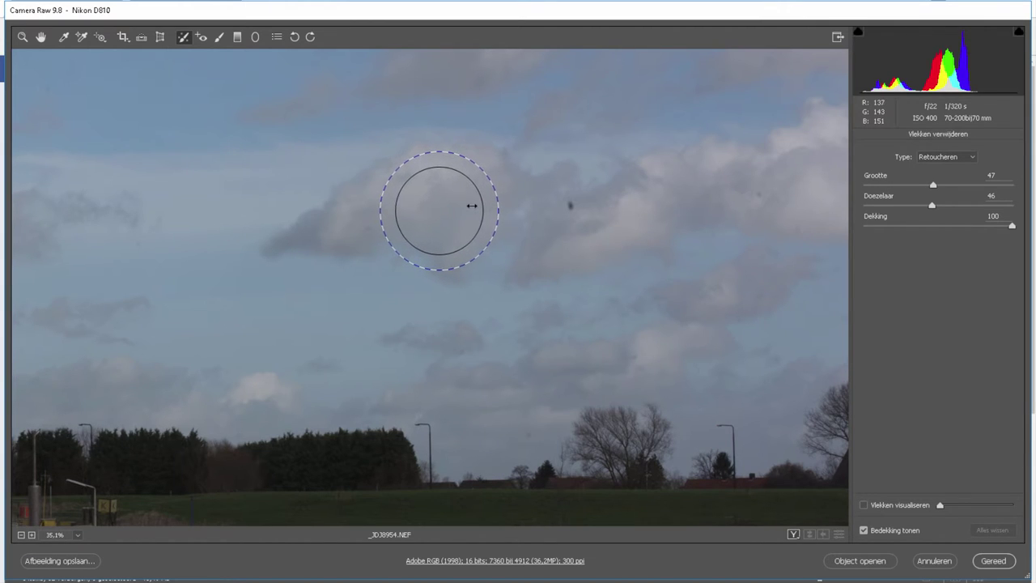
{"action": "left_click_drag", "start_coordinate": [932, 205], "coordinate": [1007, 206]}
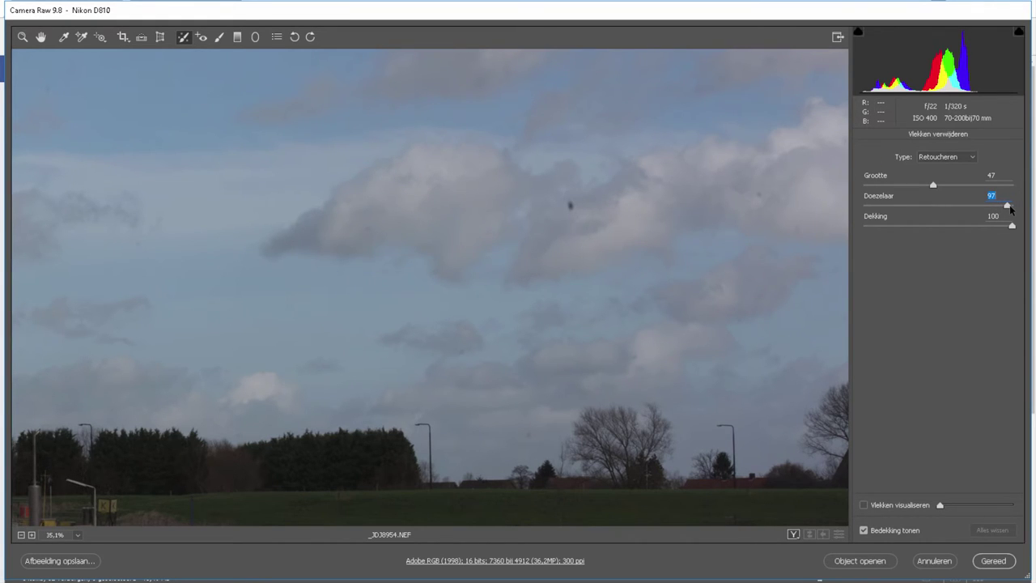
{"action": "left_click_drag", "start_coordinate": [1008, 206], "coordinate": [869, 205]}
{"action": "left_click_drag", "start_coordinate": [869, 207], "coordinate": [1000, 206]}
{"action": "left_click", "coordinate": [876, 206]}
{"action": "left_click_drag", "start_coordinate": [876, 206], "coordinate": [931, 206]}
{"action": "left_click", "coordinate": [876, 185]}
{"action": "left_click_drag", "start_coordinate": [875, 187], "coordinate": [871, 186]}
Heal the dark sky dust spot with its source beside it, plus several small specks.
{"action": "left_click", "coordinate": [758, 193]}
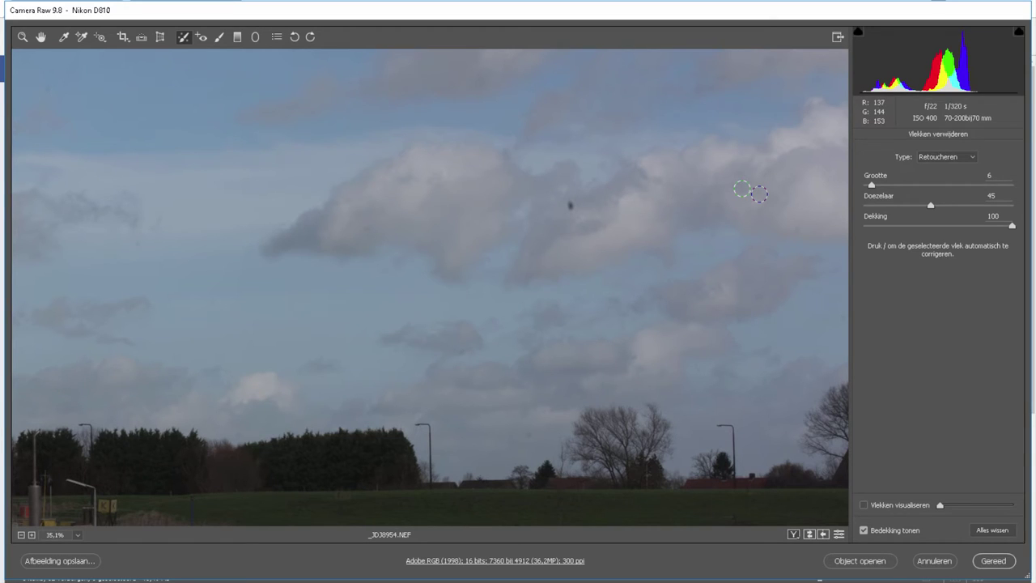
{"action": "left_click", "coordinate": [571, 205]}
{"action": "mouse_move", "coordinate": [571, 206]}
{"action": "left_mouse_down"}
{"action": "mouse_move", "coordinate": [558, 249]}
{"action": "mouse_move", "coordinate": [570, 207]}
{"action": "mouse_move", "coordinate": [372, 298]}
{"action": "left_mouse_up"}
{"action": "left_click_drag", "start_coordinate": [372, 298], "coordinate": [594, 208]}
{"action": "left_click", "coordinate": [528, 437]}
{"action": "left_click", "coordinate": [48, 88]}
{"action": "left_click", "coordinate": [141, 246]}
Zoom in on the lamp post and heal two specks in the grey sky.
{"action": "key", "text": "z"}
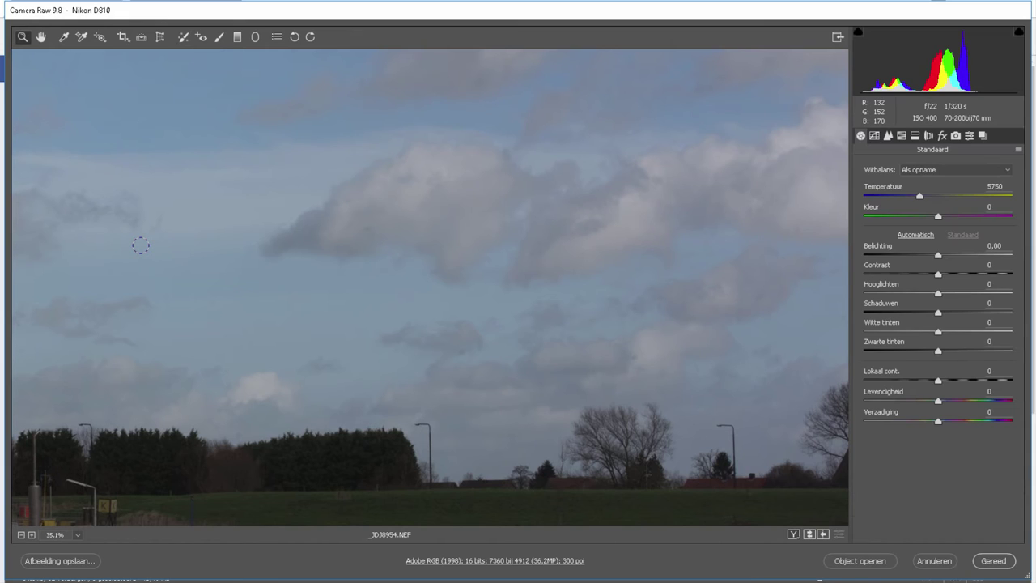
{"action": "left_click_drag", "start_coordinate": [346, 378], "coordinate": [523, 512]}
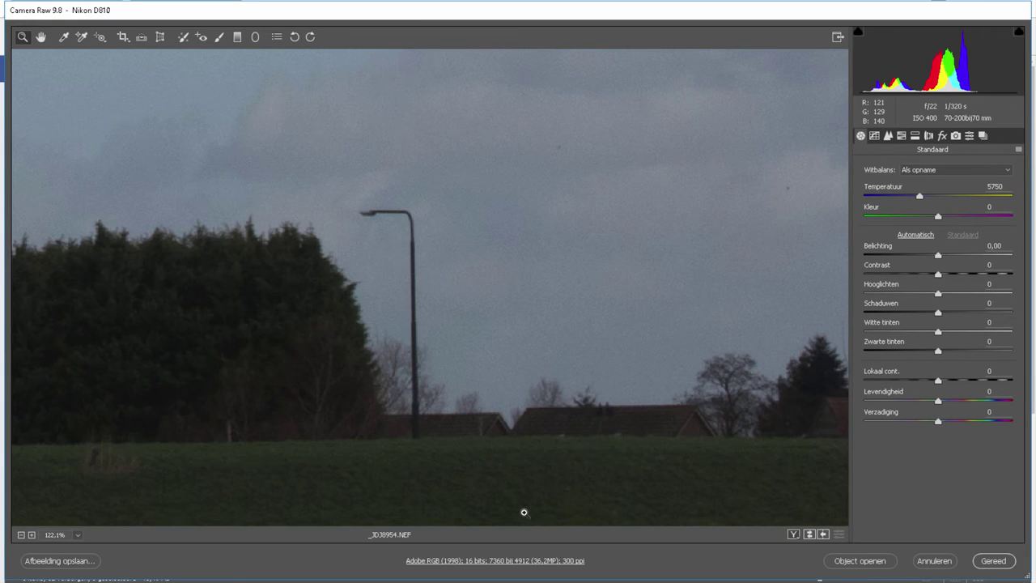
{"action": "left_click", "coordinate": [185, 38]}
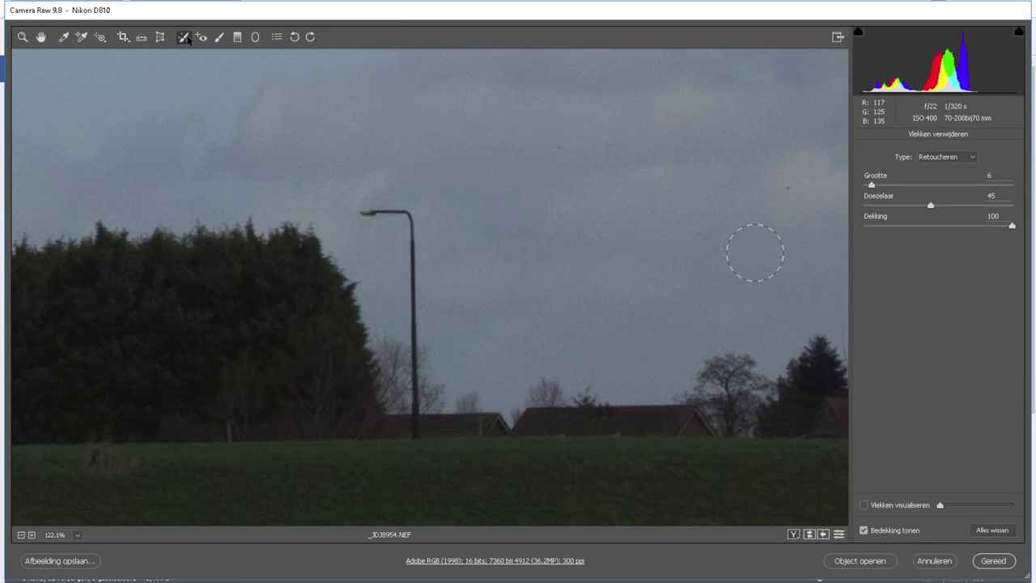
{"action": "left_click", "coordinate": [561, 146]}
{"action": "left_click", "coordinate": [791, 188]}
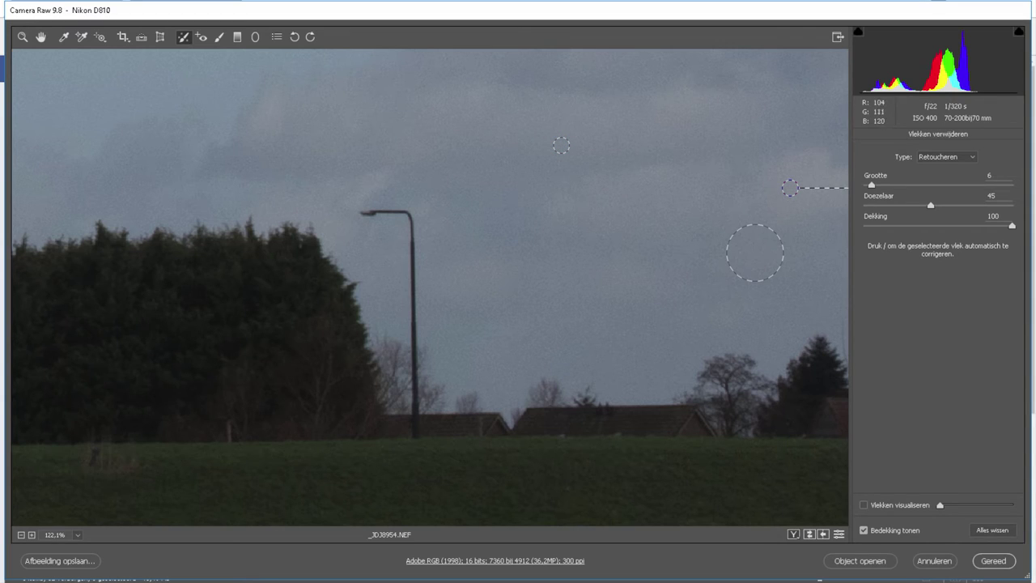
Paint a size-26 healing stroke over the street lamp and nudge its source upward.
{"action": "left_click_drag", "start_coordinate": [872, 185], "coordinate": [913, 207]}
{"action": "left_click", "coordinate": [901, 185]}
{"action": "left_click_drag", "start_coordinate": [356, 217], "coordinate": [414, 433]}
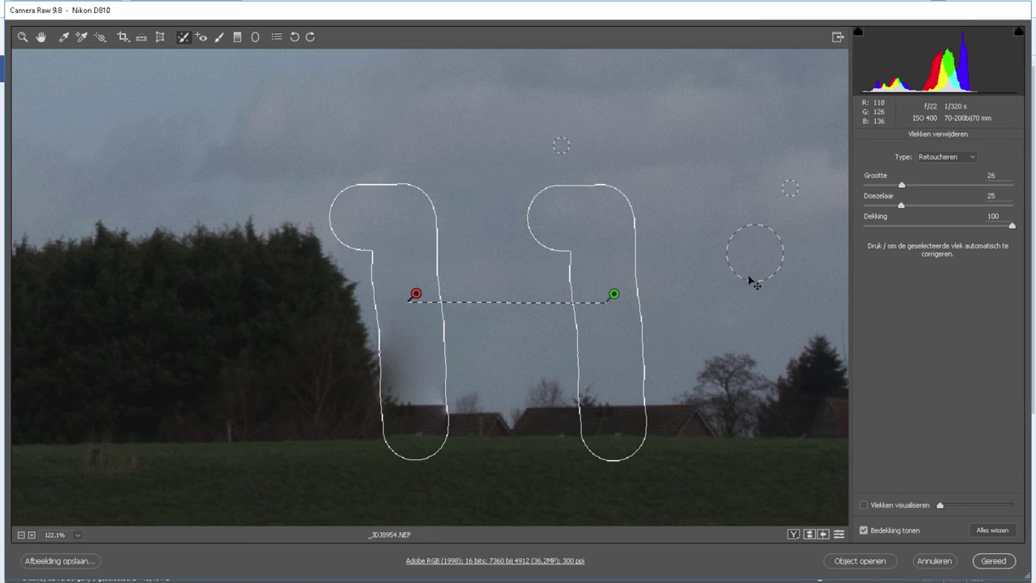
{"action": "left_click_drag", "start_coordinate": [614, 294], "coordinate": [616, 287]}
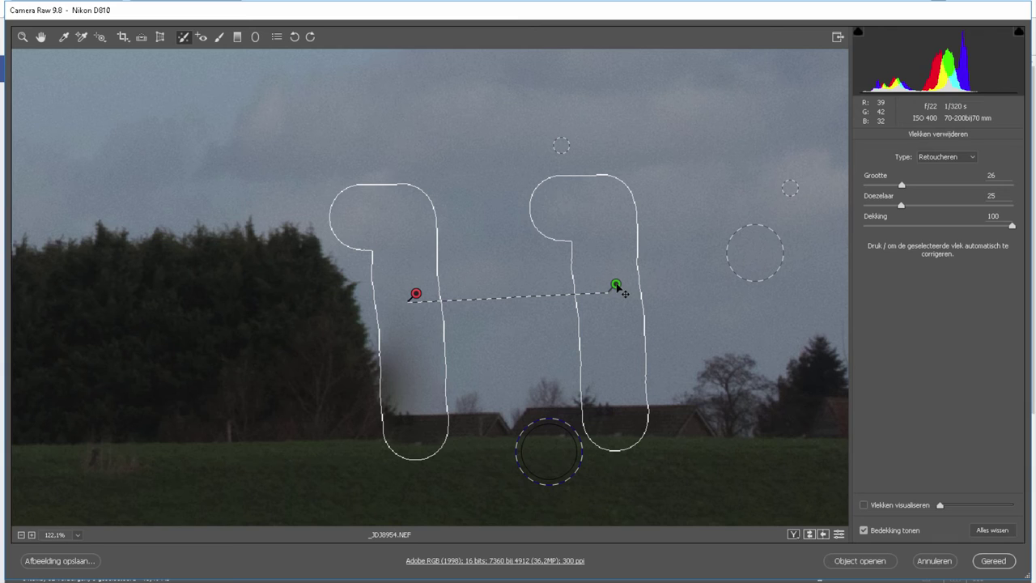
Change the lamp-post repair type to Klonen and fit the whole photo in view.
{"action": "left_click", "coordinate": [930, 159]}
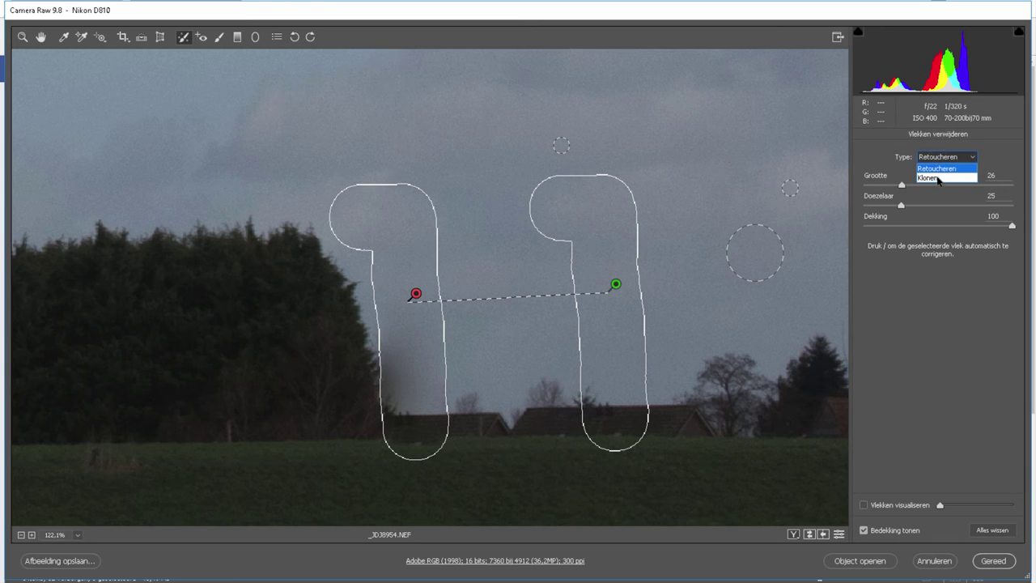
{"action": "left_click", "coordinate": [938, 178]}
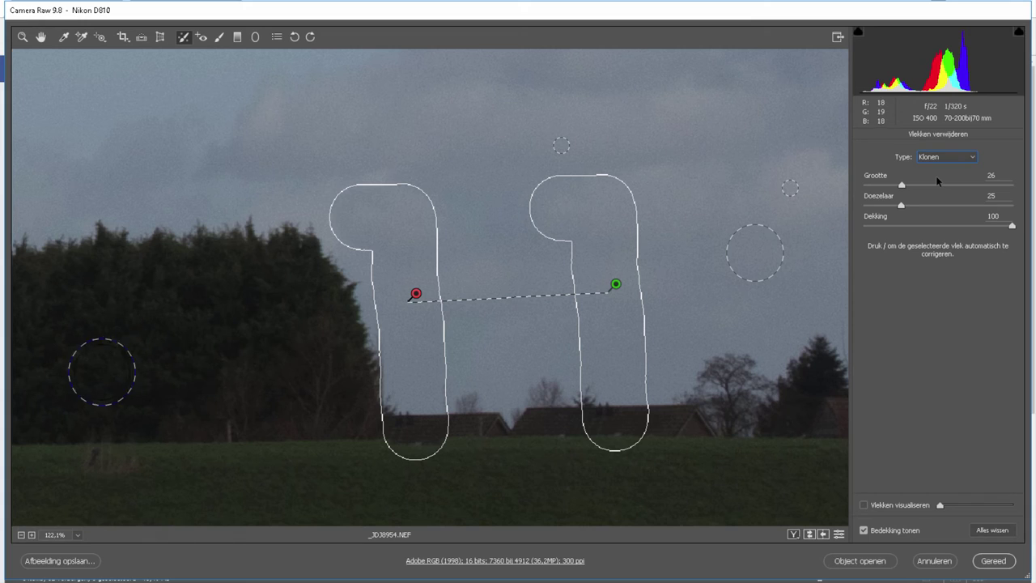
{"action": "left_click", "coordinate": [23, 37]}
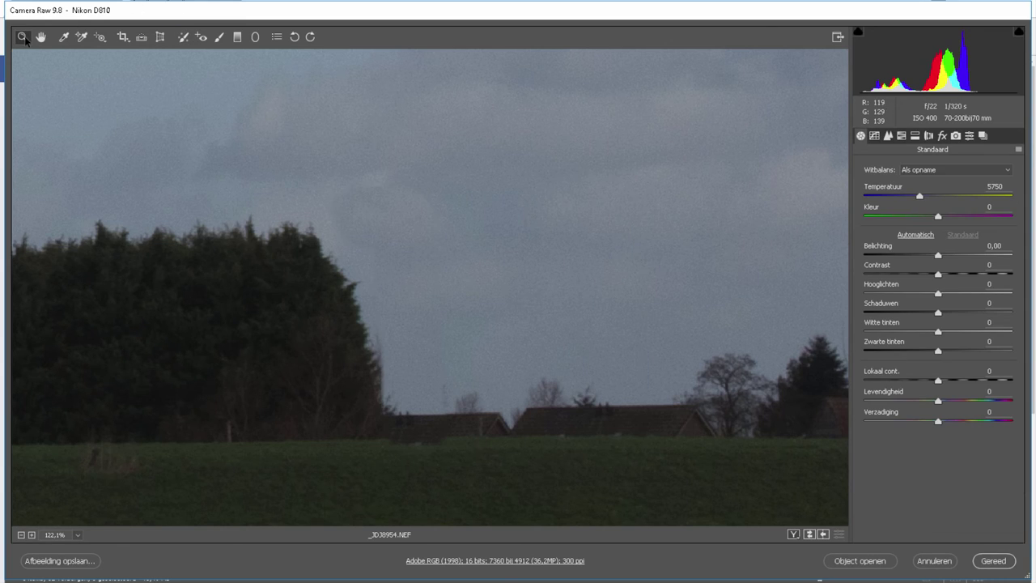
{"action": "right_click", "coordinate": [461, 280]}
{"action": "left_click", "coordinate": [507, 314]}
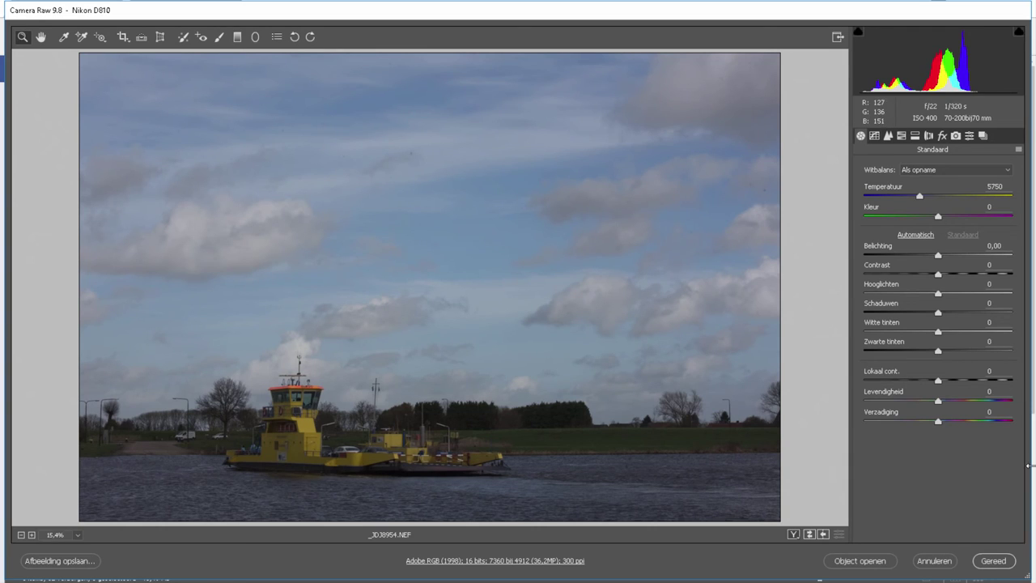
Zoom into the clouds, set spot size to 12, and clone dust spots across the upper sky.
{"action": "left_click_drag", "start_coordinate": [620, 180], "coordinate": [803, 105]}
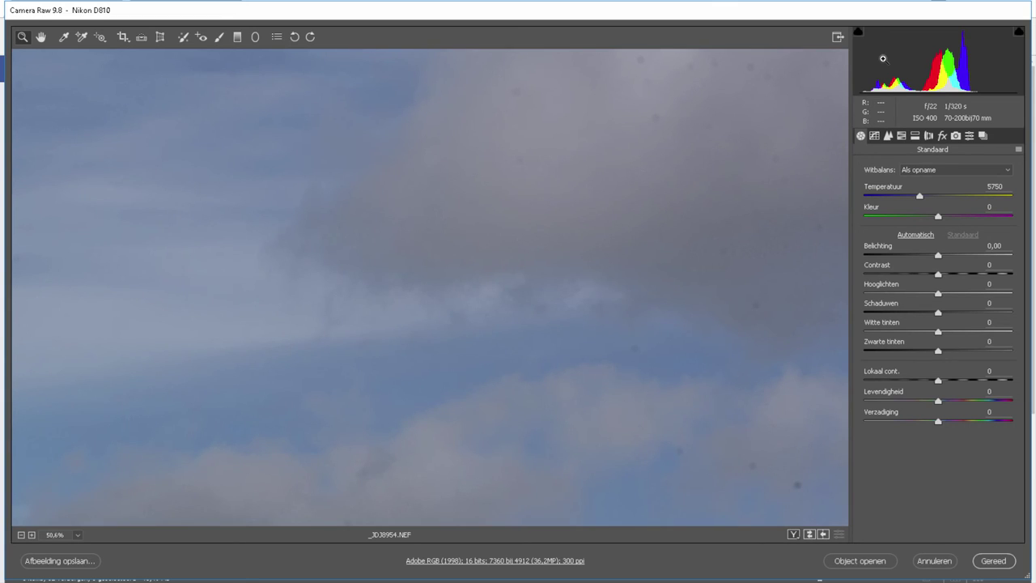
{"action": "left_click", "coordinate": [183, 37]}
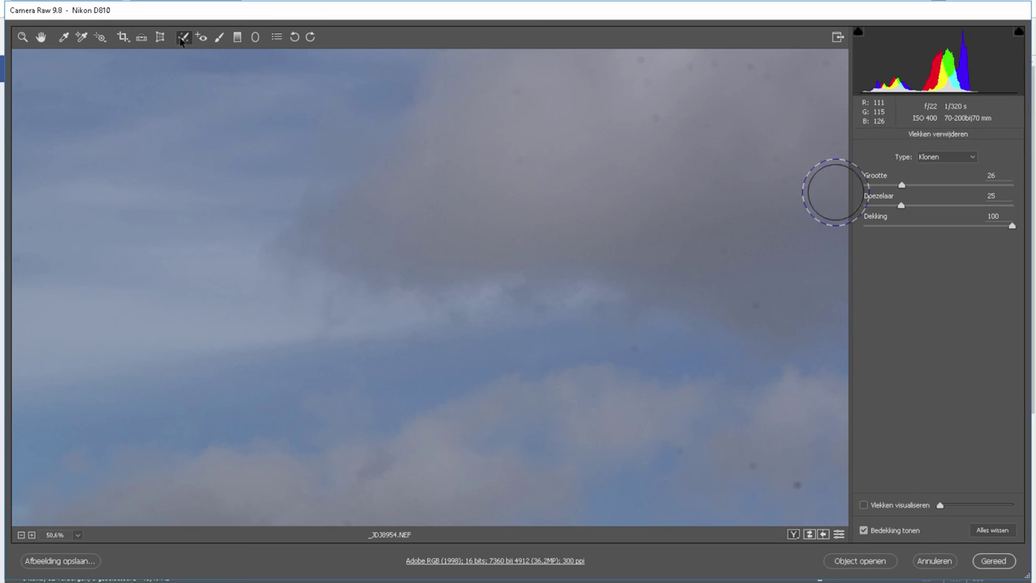
{"action": "left_click_drag", "start_coordinate": [902, 184], "coordinate": [881, 185]}
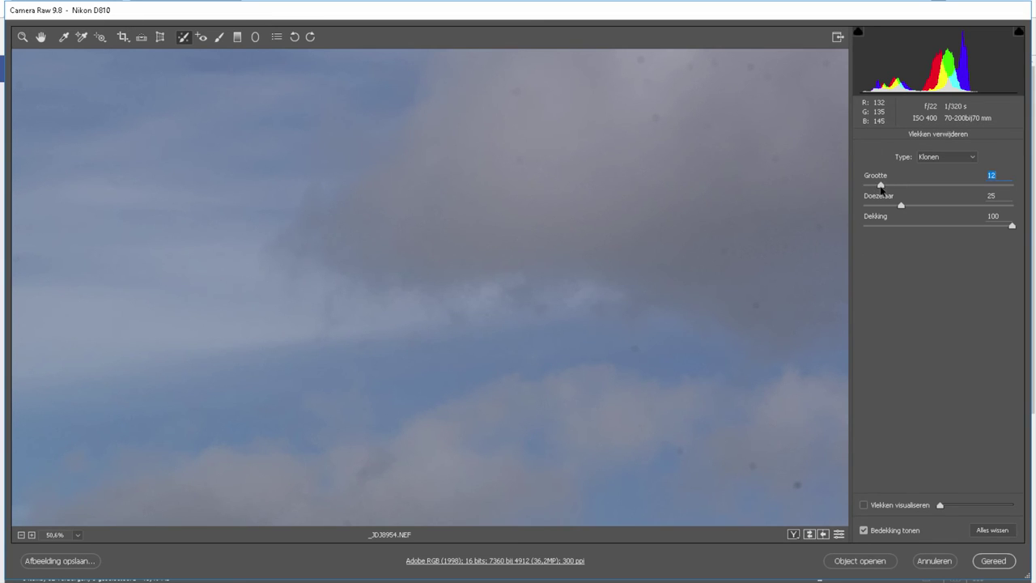
{"action": "left_click", "coordinate": [656, 118]}
{"action": "left_click", "coordinate": [707, 125]}
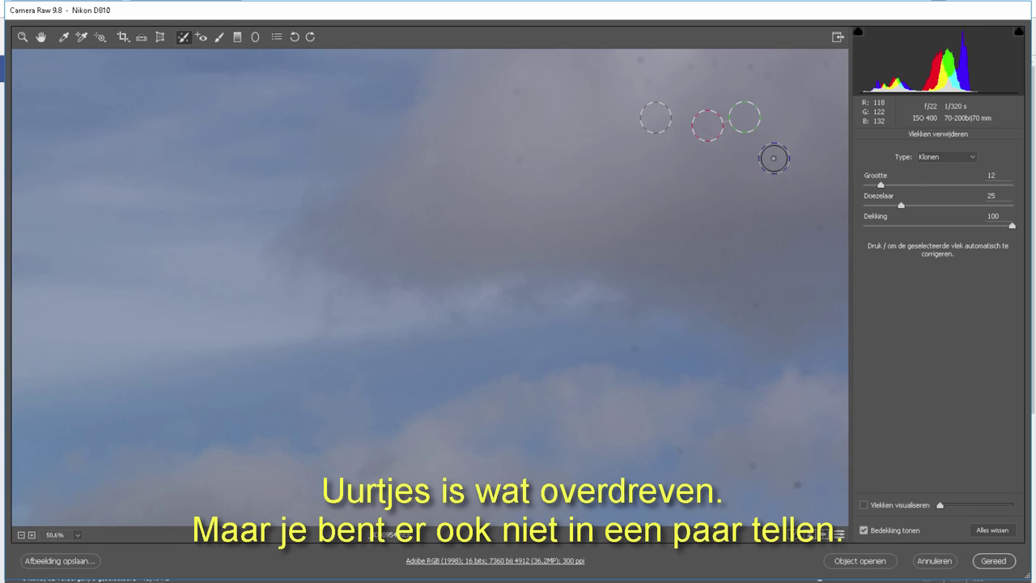
{"action": "left_click", "coordinate": [774, 159]}
{"action": "left_click", "coordinate": [518, 89]}
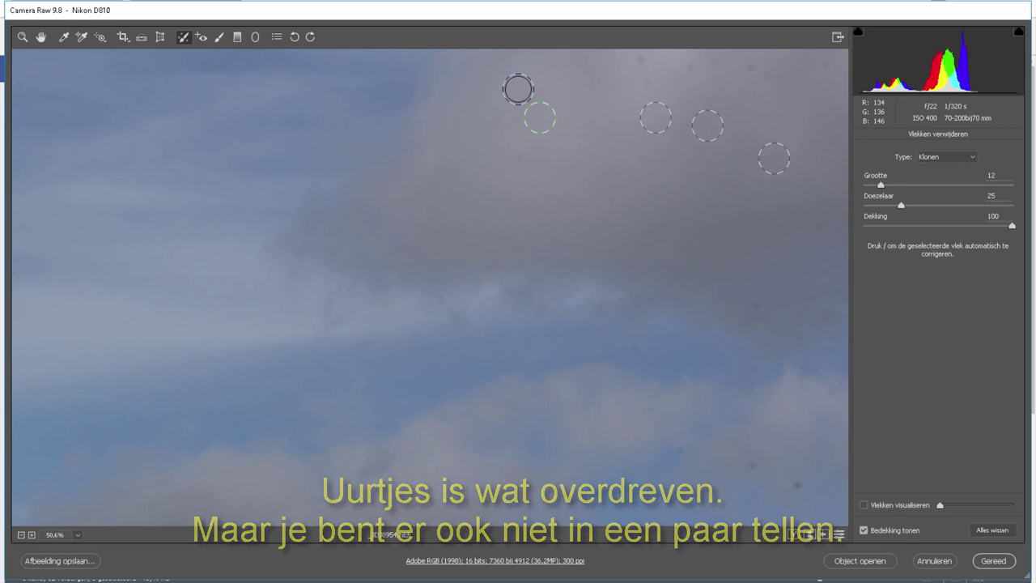
{"action": "left_click", "coordinate": [642, 63]}
{"action": "left_click", "coordinate": [688, 66]}
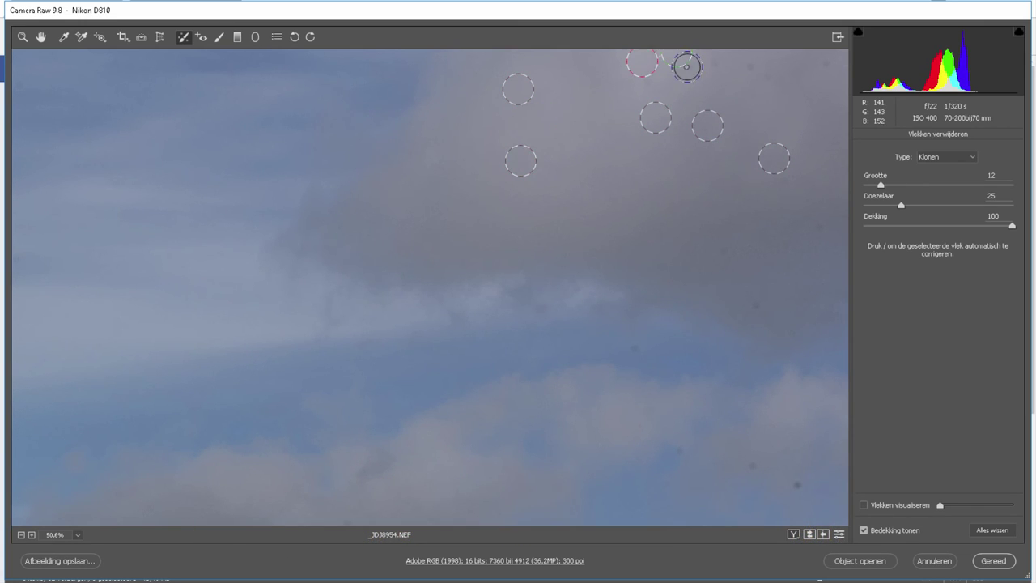
{"action": "left_click", "coordinate": [718, 62]}
{"action": "left_click", "coordinate": [748, 65]}
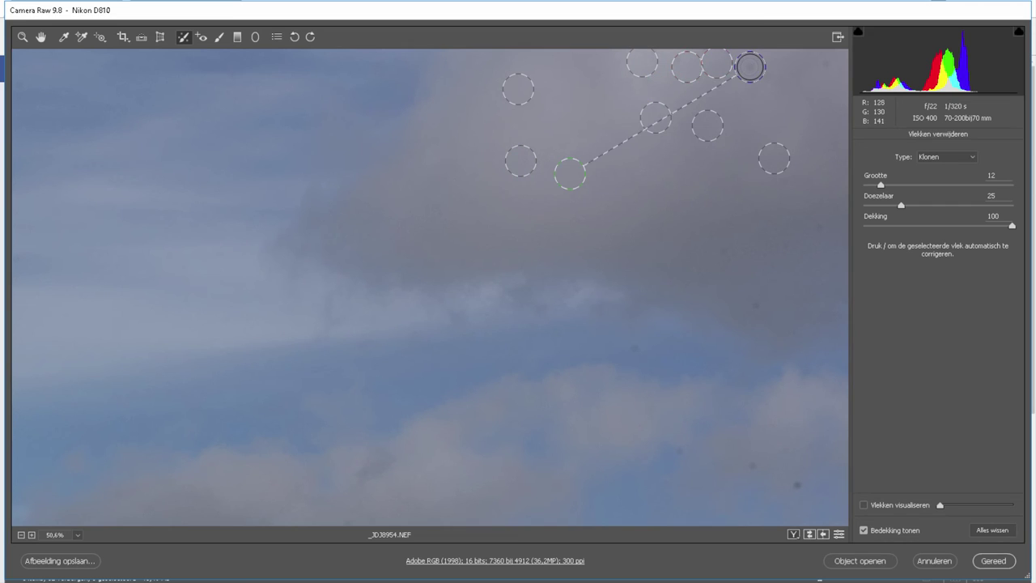
{"action": "left_click", "coordinate": [769, 77]}
{"action": "left_click", "coordinate": [829, 66]}
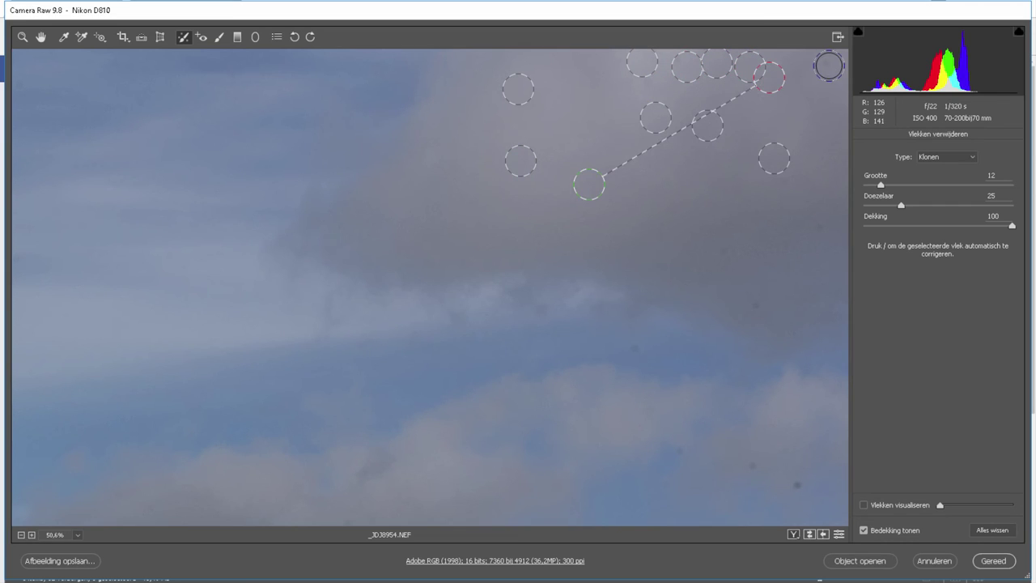
Clone the remaining dust spots in the right, middle, bottom and upper-left sky.
{"action": "left_click", "coordinate": [786, 249]}
{"action": "left_click", "coordinate": [719, 251]}
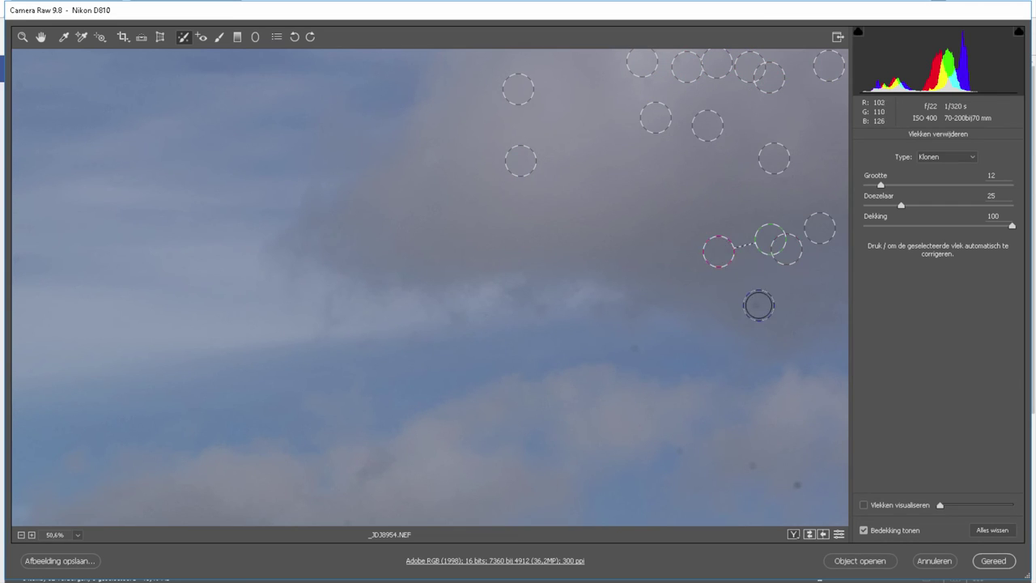
{"action": "left_click", "coordinate": [758, 305]}
{"action": "left_click", "coordinate": [637, 349]}
{"action": "left_click", "coordinate": [682, 450]}
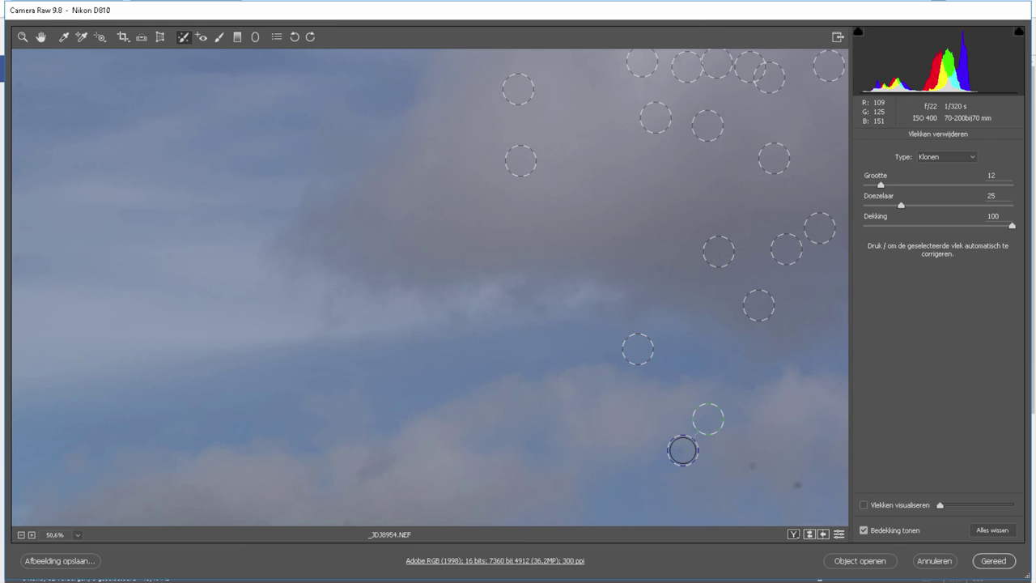
{"action": "left_click", "coordinate": [753, 465]}
{"action": "left_click", "coordinate": [799, 487]}
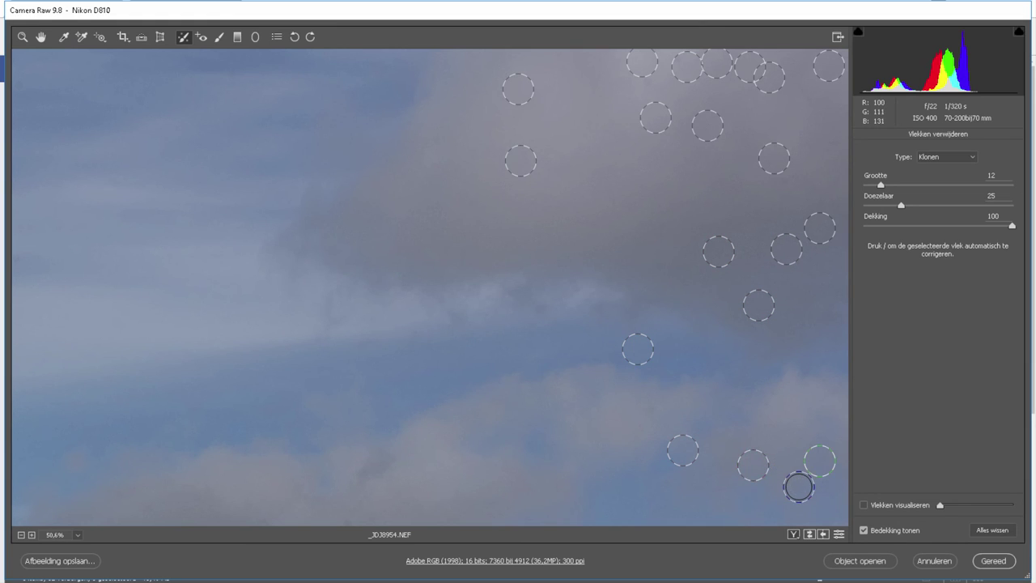
{"action": "left_click", "coordinate": [663, 487]}
{"action": "left_click", "coordinate": [138, 105]}
{"action": "left_click", "coordinate": [118, 65]}
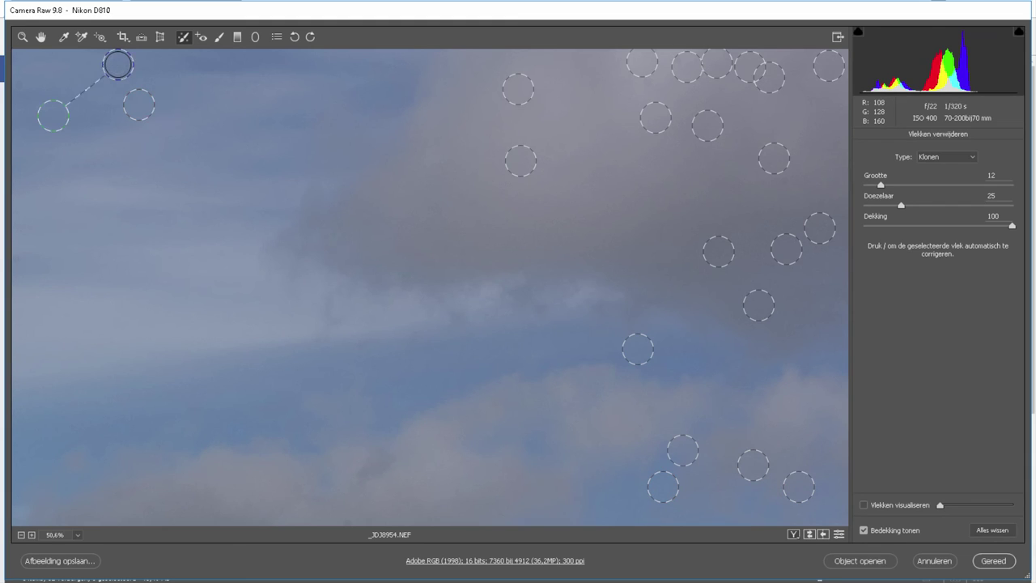
{"action": "left_click", "coordinate": [22, 89]}
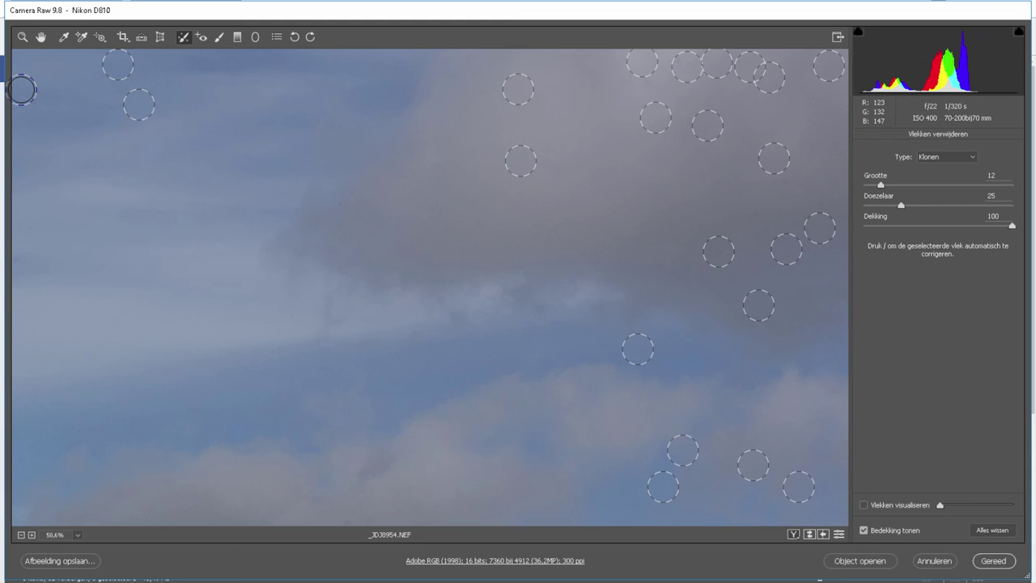
Pan to the left part of the sky and clone out the dark dust spot there.
{"action": "key", "text": "h"}
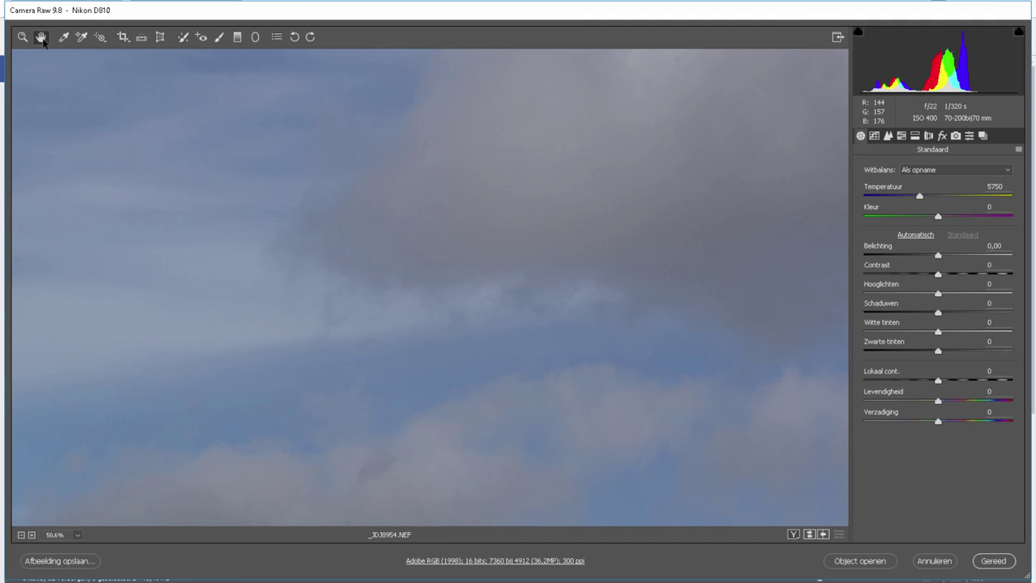
{"action": "mouse_move", "coordinate": [583, 284]}
{"action": "left_mouse_down"}
{"action": "mouse_move", "coordinate": [722, 366]}
{"action": "mouse_move", "coordinate": [829, 399]}
{"action": "left_mouse_up"}
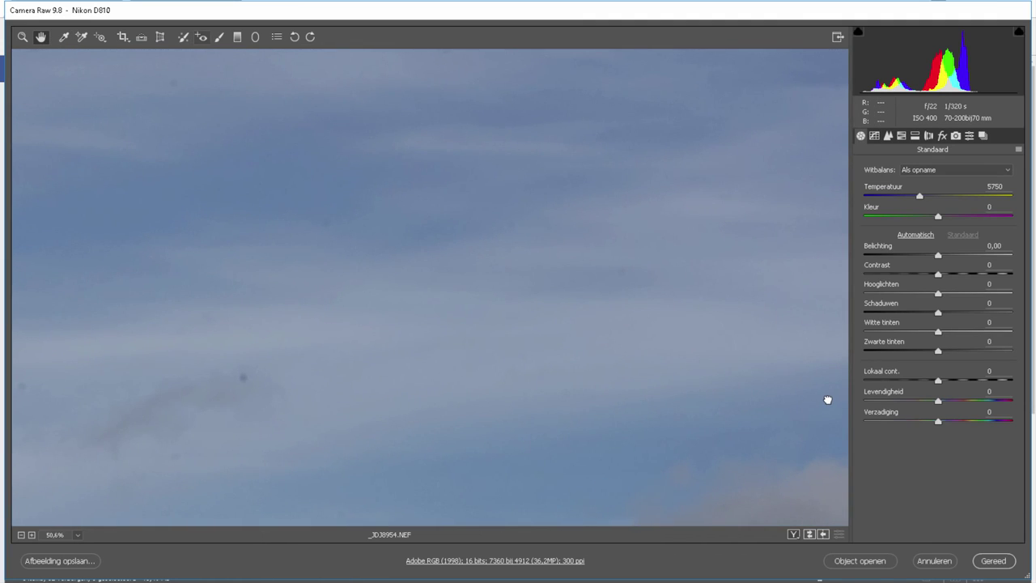
{"action": "key", "text": "b"}
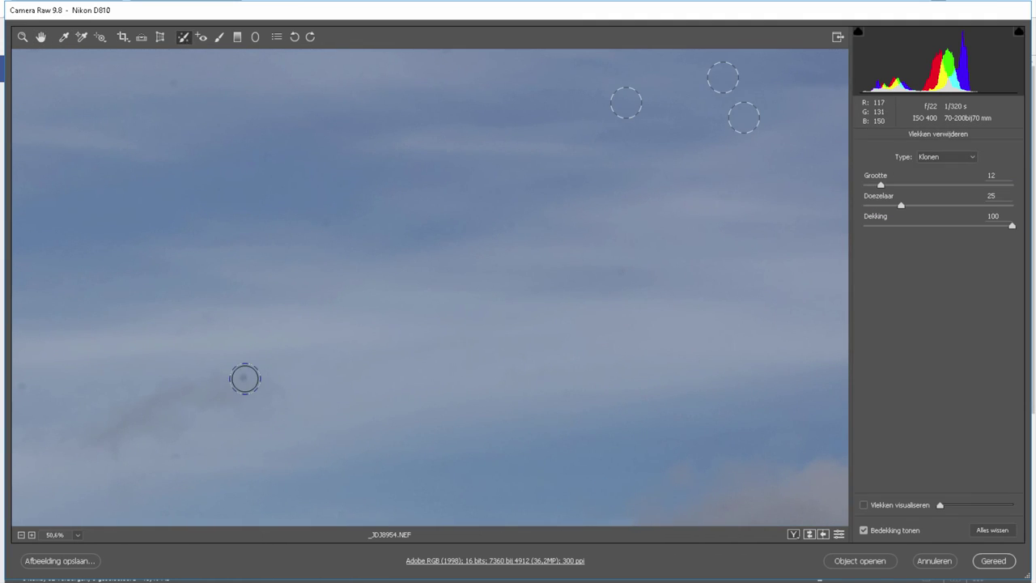
{"action": "left_click", "coordinate": [245, 378]}
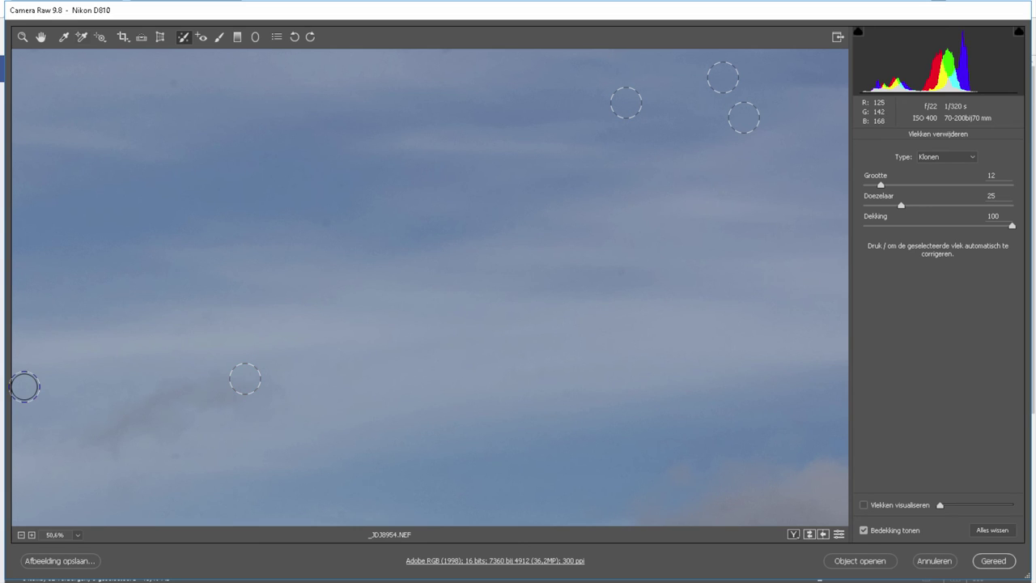
Fit the whole retouched photo in the view with Passend in weergave.
{"action": "key", "text": "z"}
{"action": "right_click", "coordinate": [431, 142]}
{"action": "left_click", "coordinate": [506, 327]}
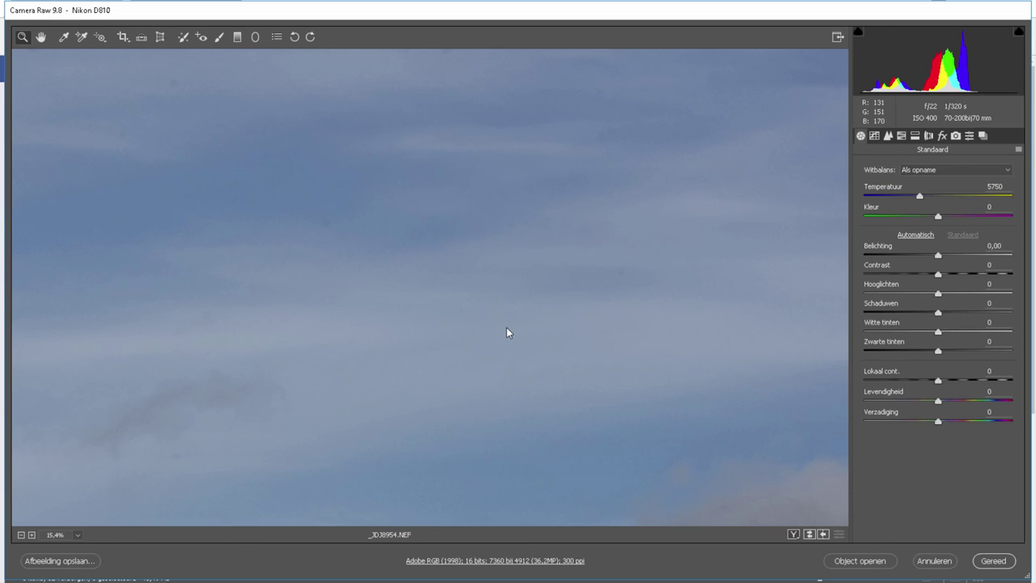